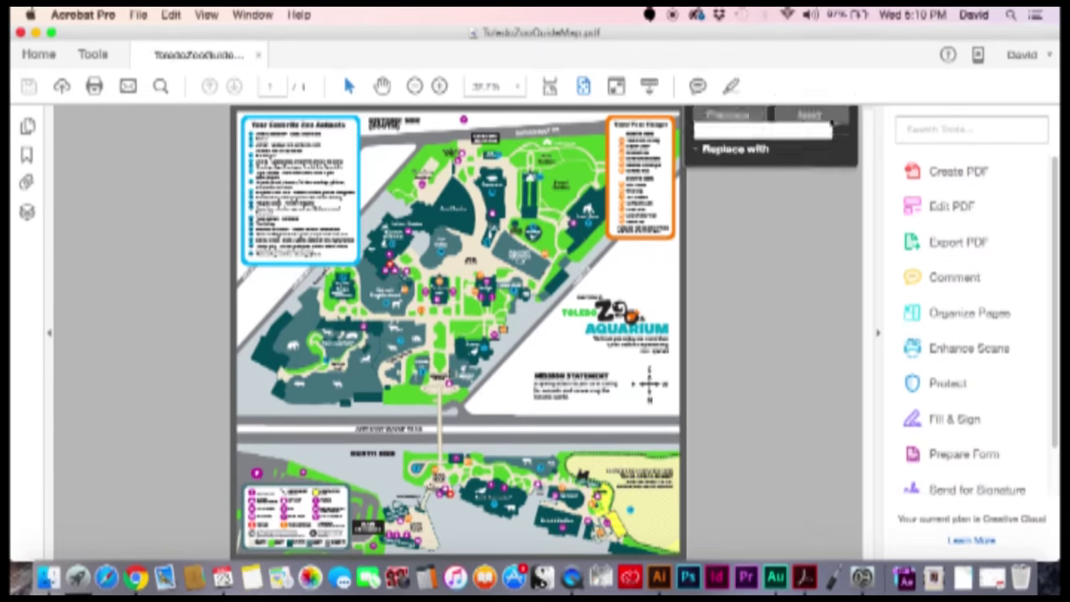
Examine the zoo map PDF at 100% zoom, from the animal list across the south side to the mission statement.
click(439, 86)
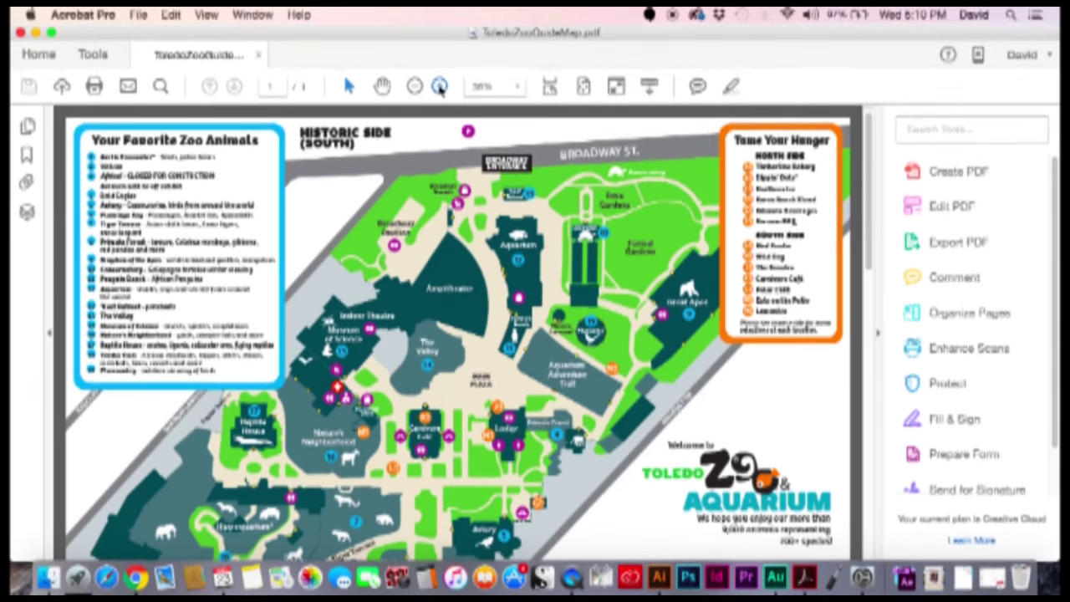
click(439, 86)
click(439, 86)
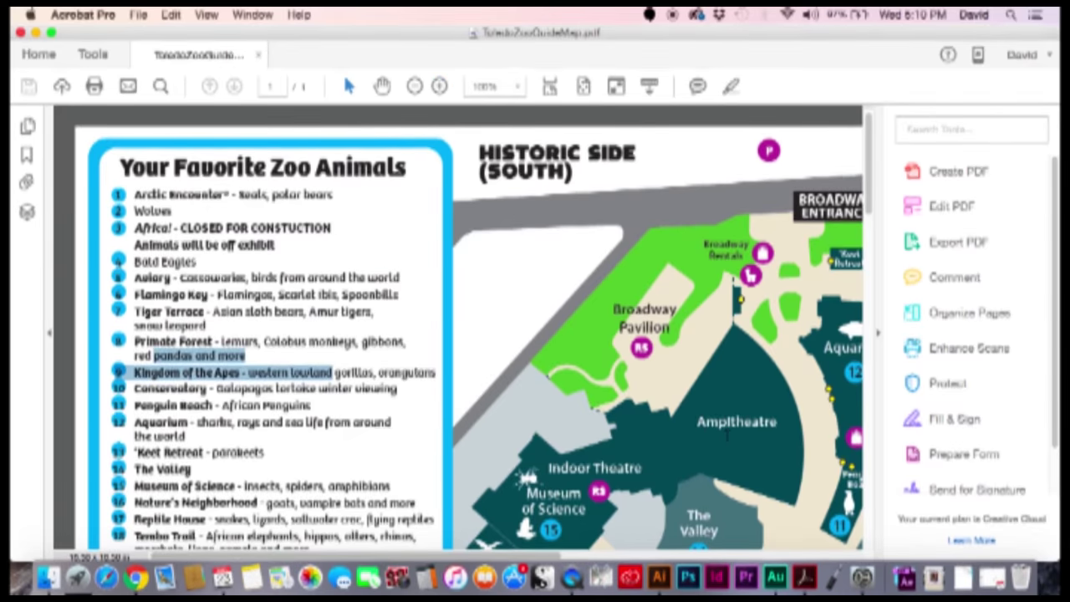
scroll(727, 435, down, 5)
scroll(727, 435, right, 10)
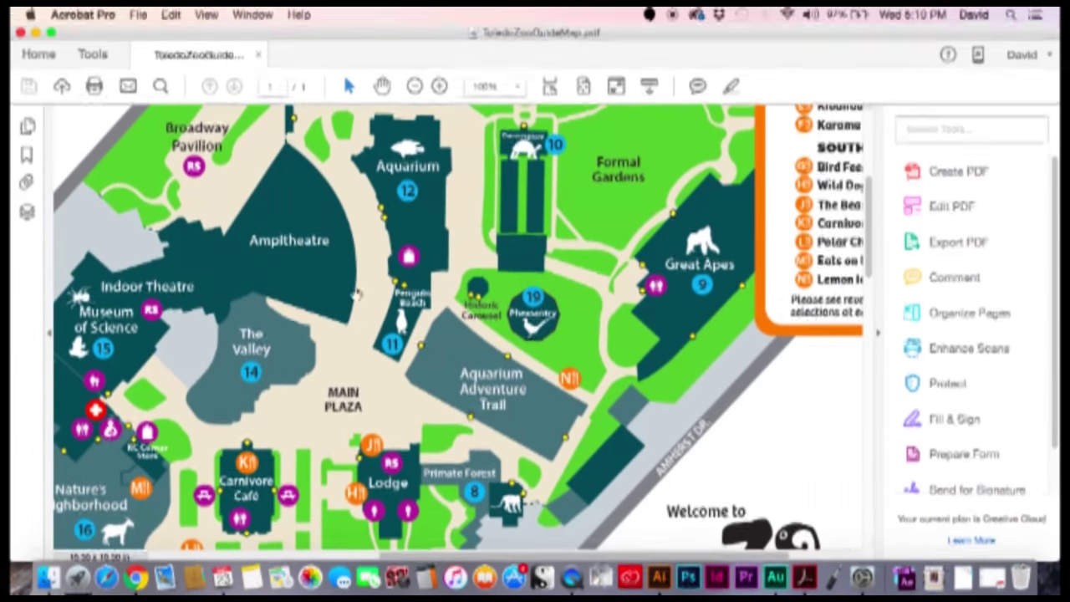
scroll(357, 292, down, 3)
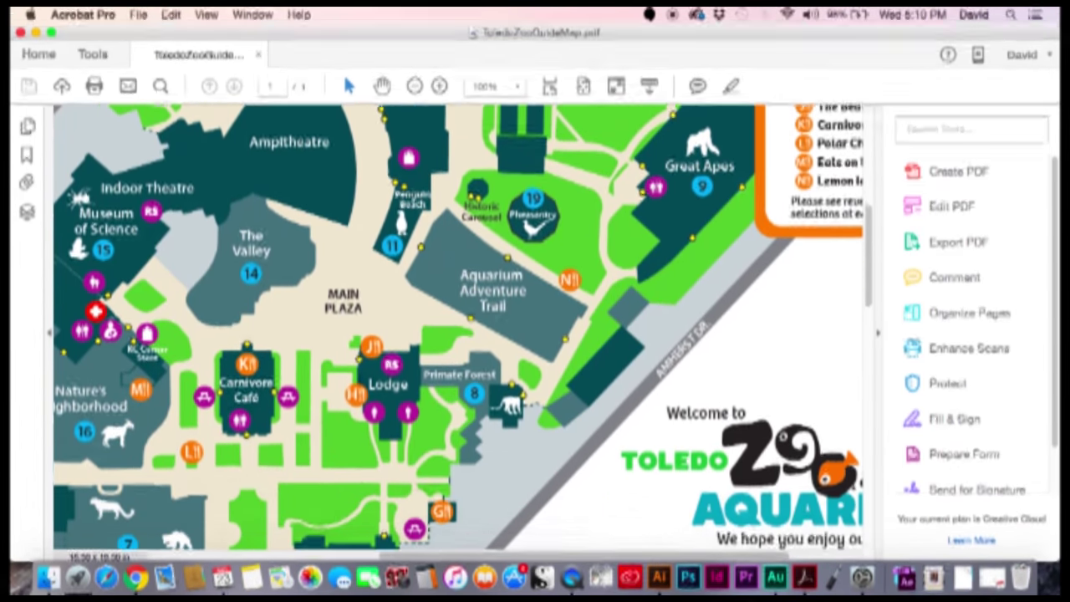
scroll(257, 389, down, 3)
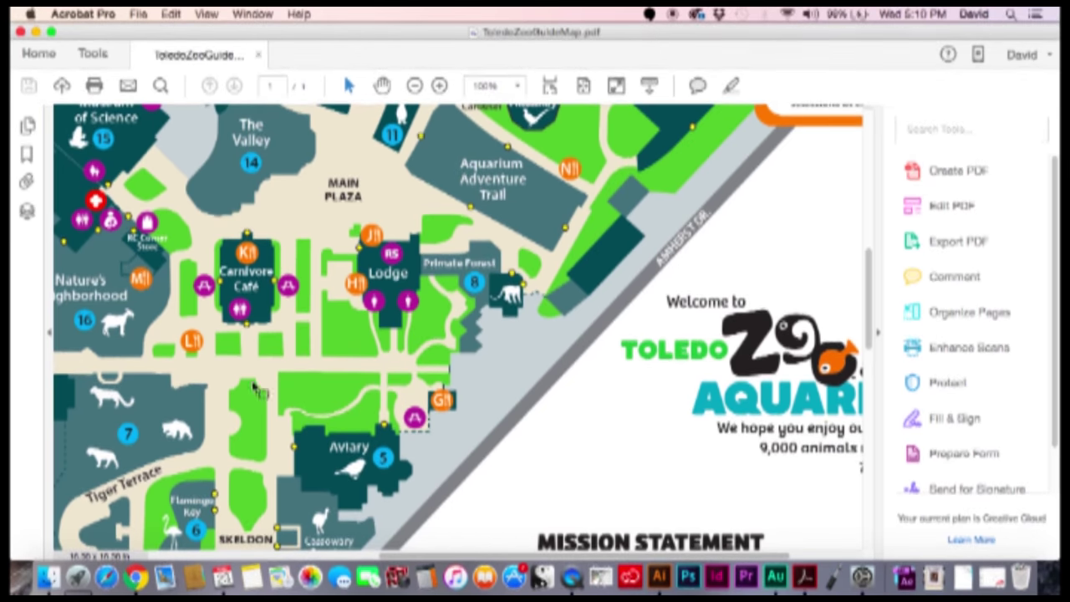
scroll(468, 331, right, 4)
scroll(468, 330, down, 1)
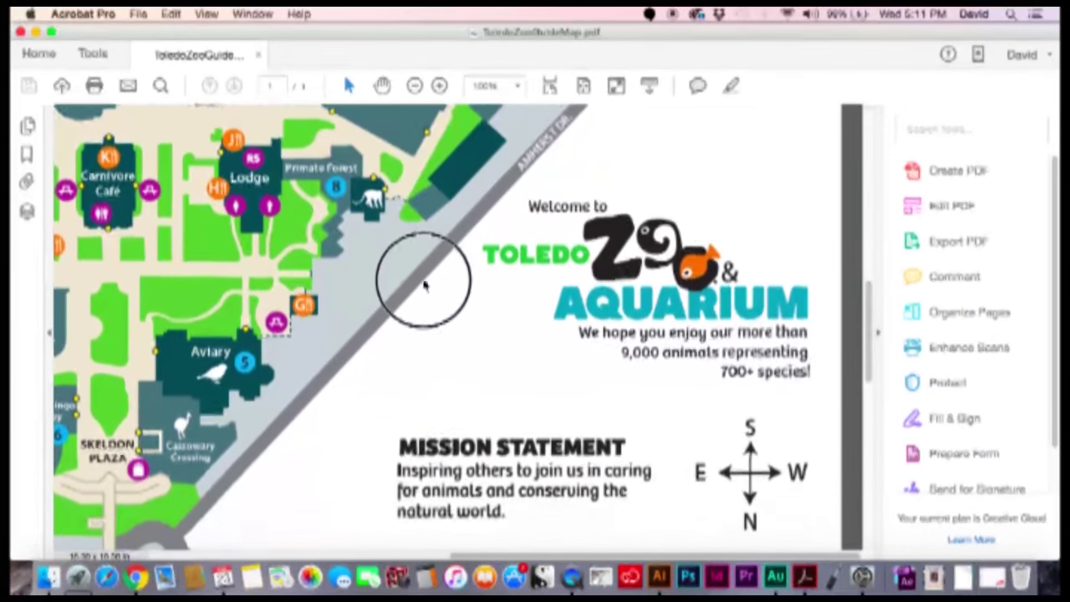
scroll(424, 286, down, 1)
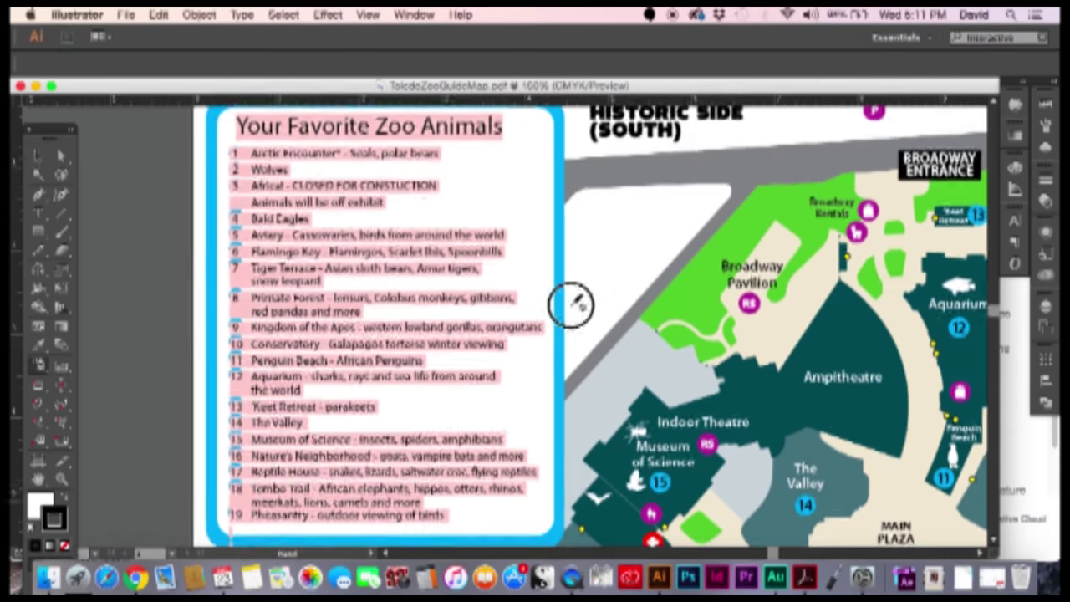
Inspect the map's text and artwork paths in outline view, from the zoo logo back to the animal list.
drag(572, 304, 301, 138)
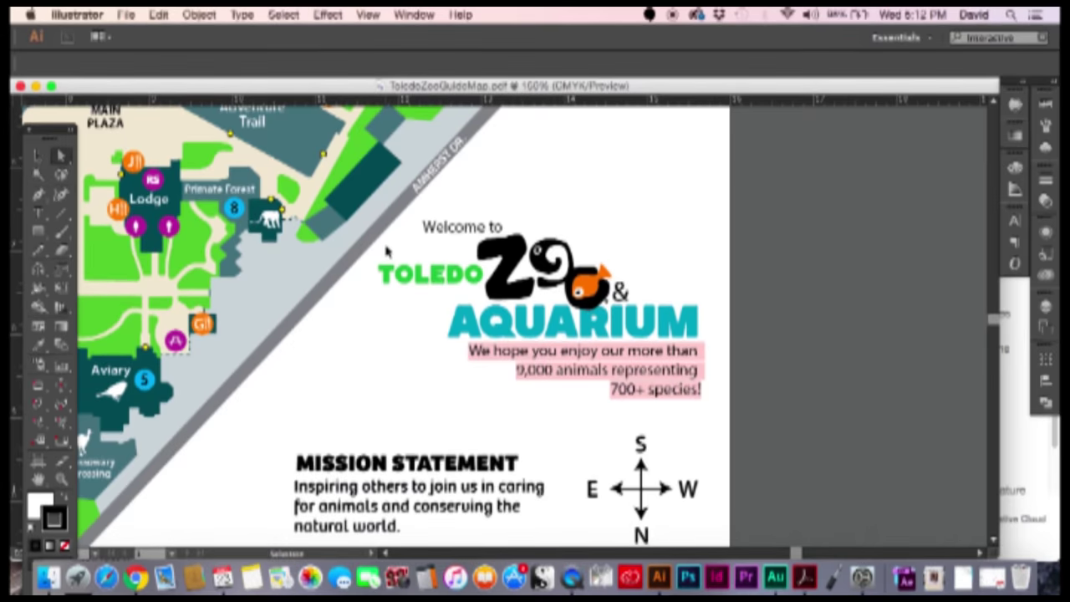
key(super+y)
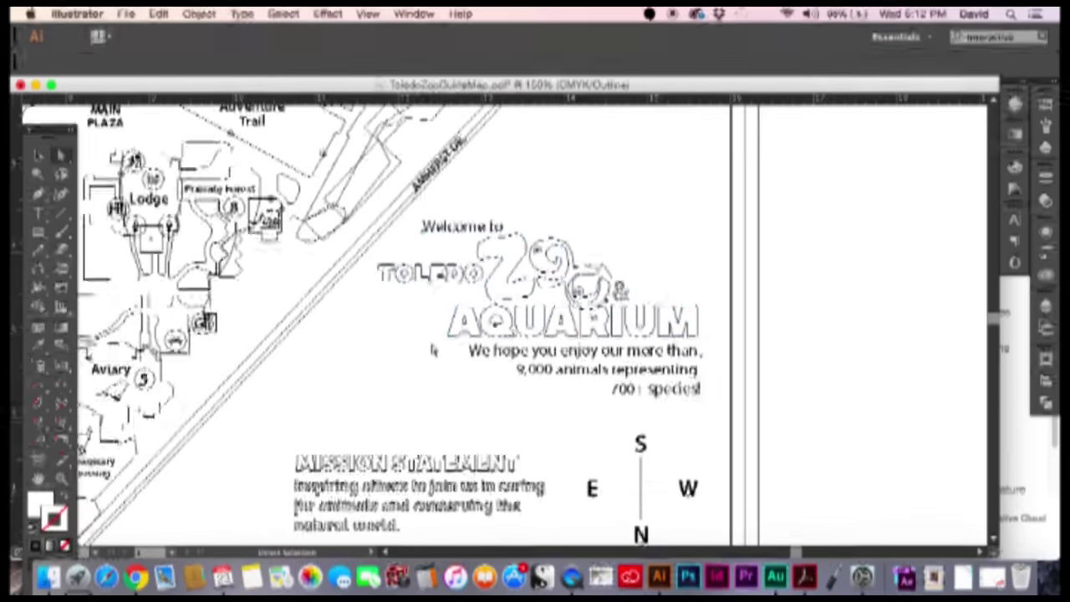
drag(207, 386, 788, 270)
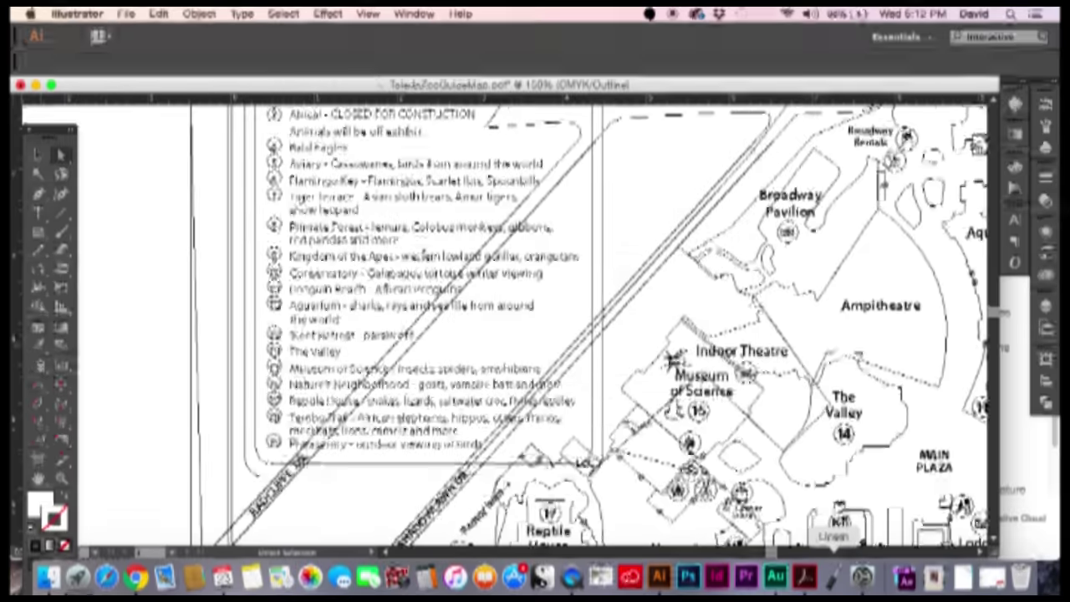
Switch to Acrobat Pro and add an invisible text watermark with 0% opacity on top of the map page.
click(805, 577)
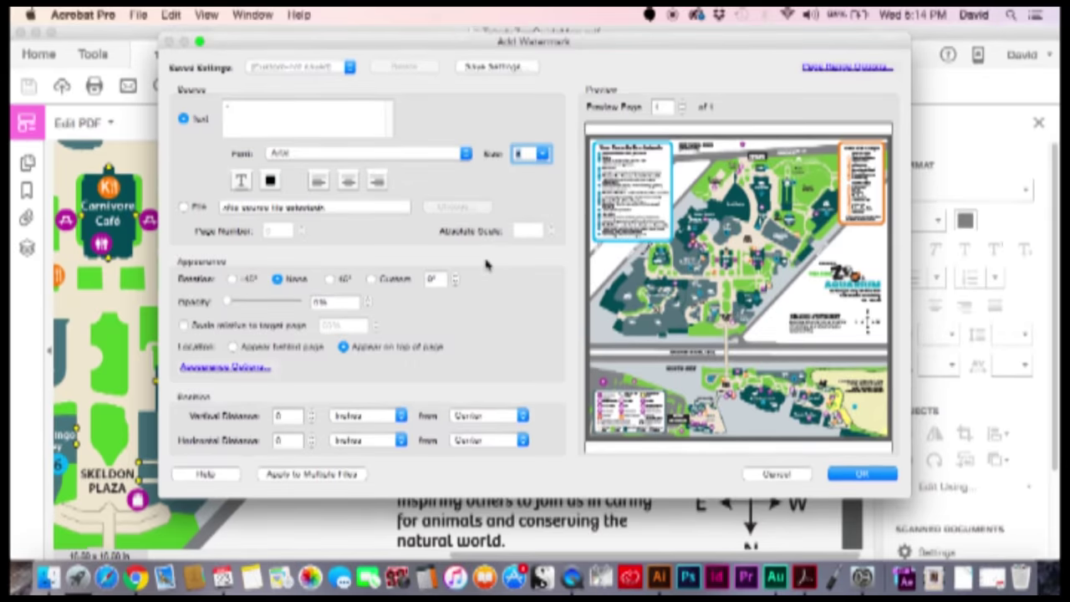
click(869, 475)
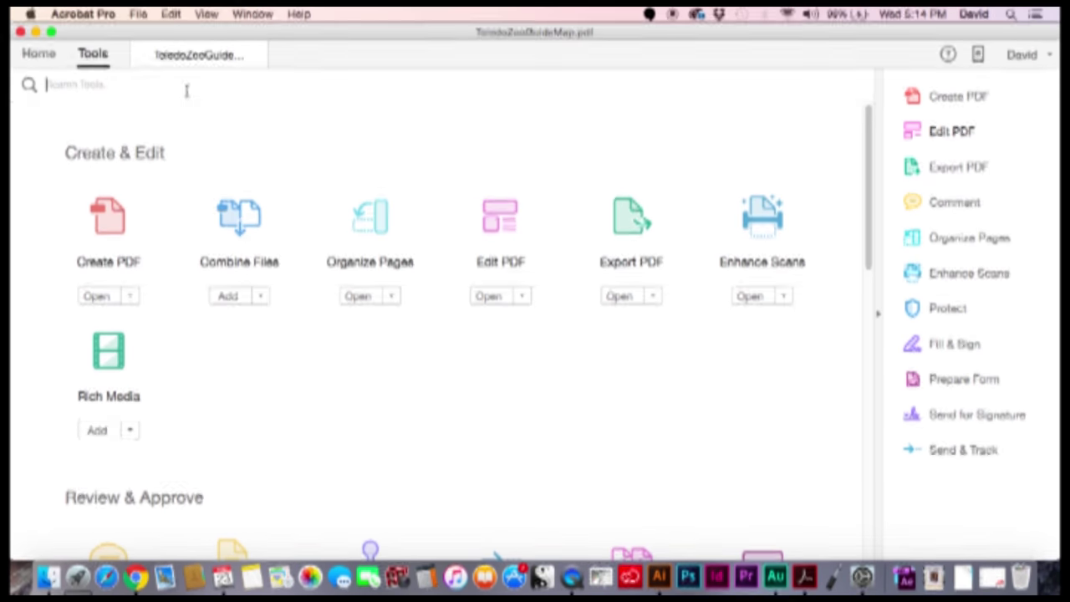
Search the tools for the flattener, then open Flattener Preview from Print Production.
text(r)
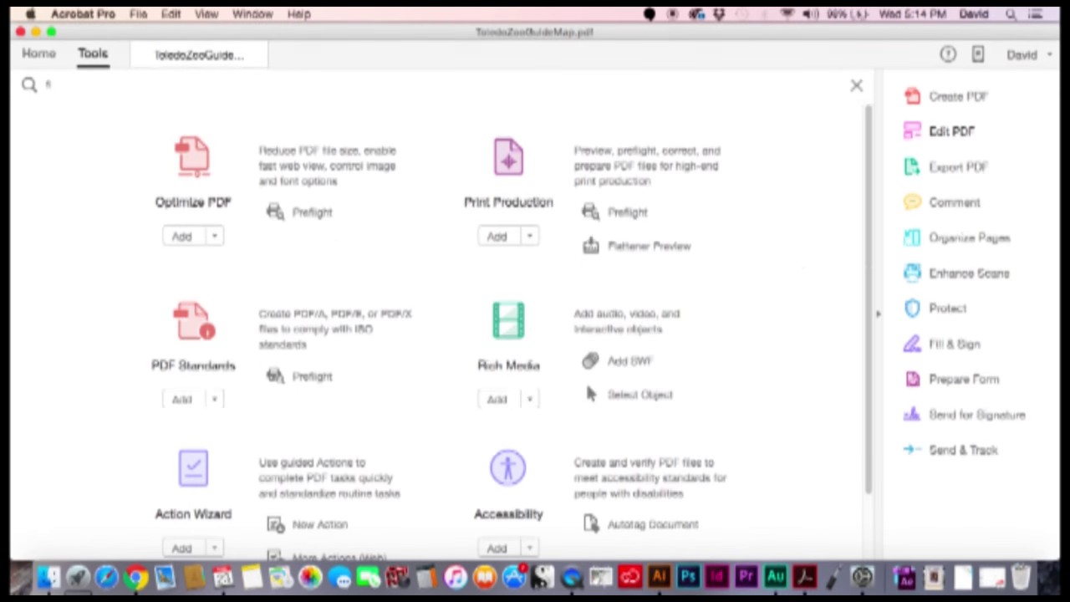
text(l)
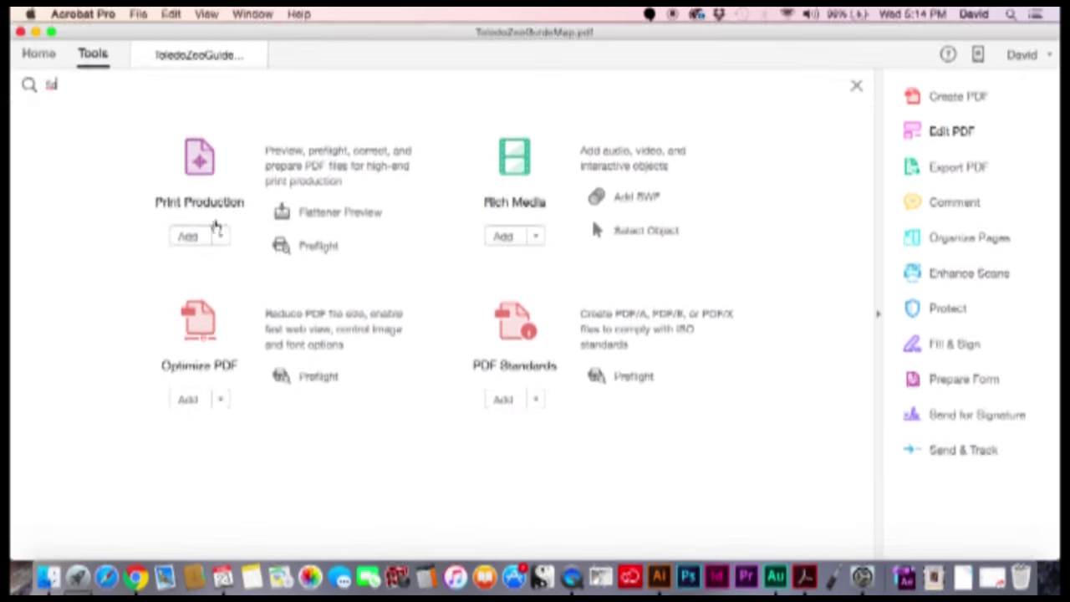
click(200, 159)
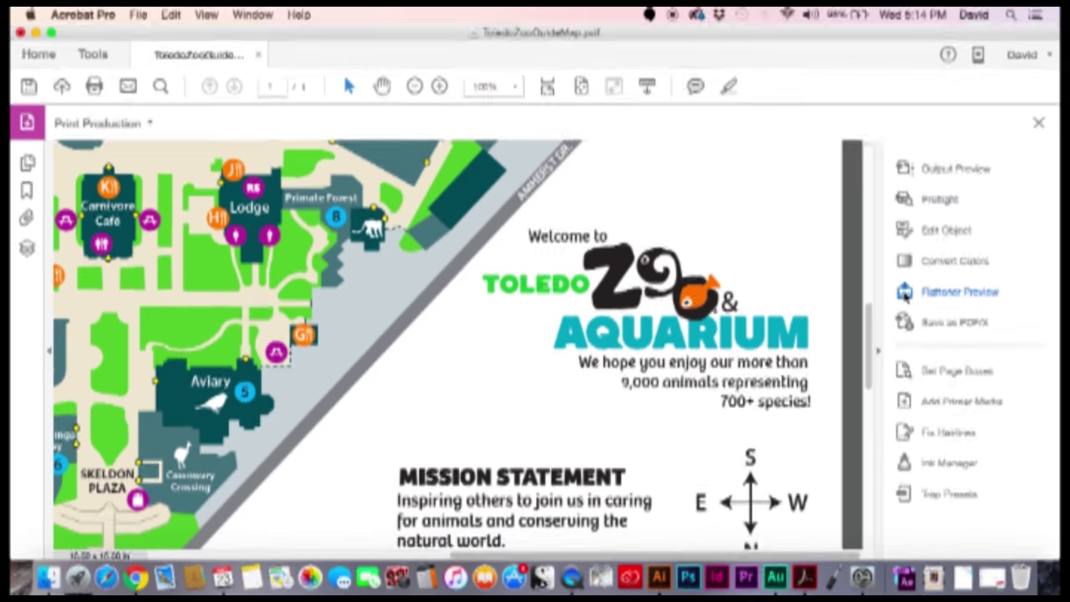
click(905, 292)
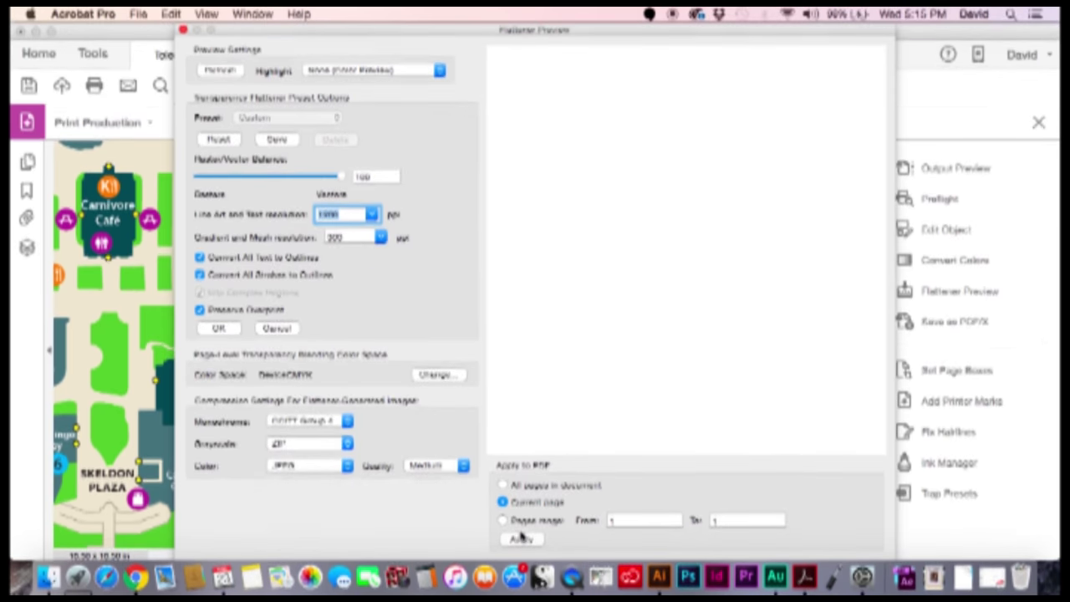
Flatten all pages in the document with all text and strokes converted to outlines, and close the flattener settings.
click(503, 486)
click(522, 541)
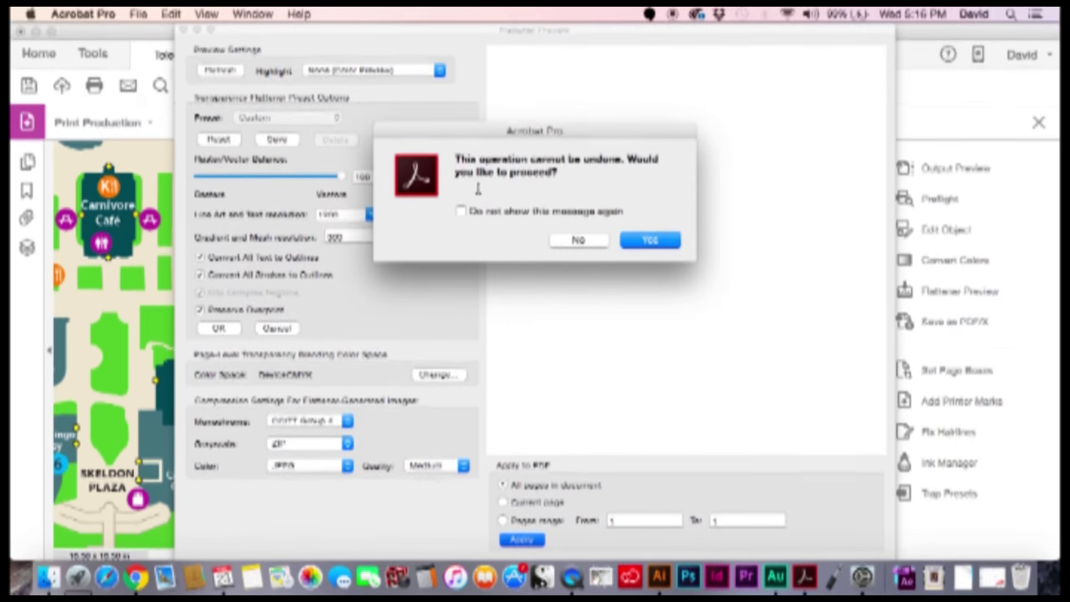
click(650, 241)
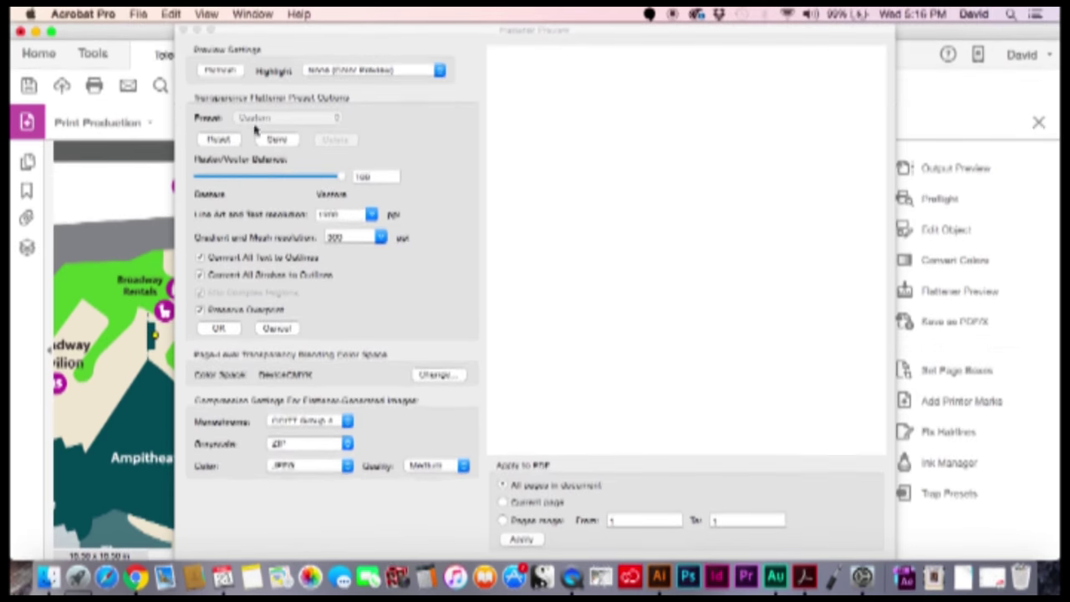
click(217, 330)
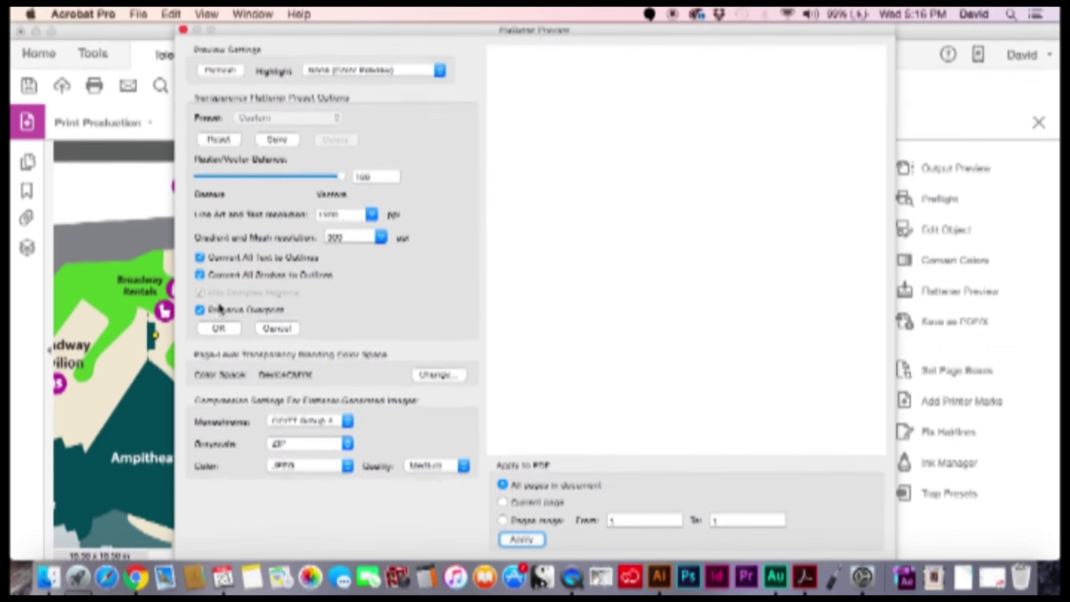
click(219, 330)
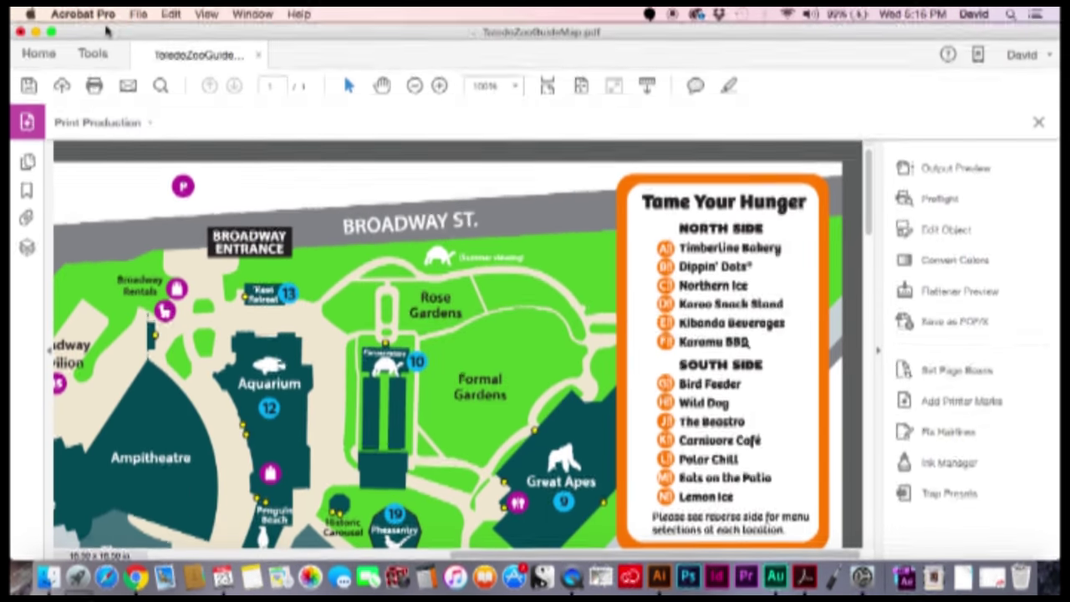
Save the flattened PDF as ToledoZooGuideMap-outline.pdf in the Convert PDF to Vector folder.
click(138, 15)
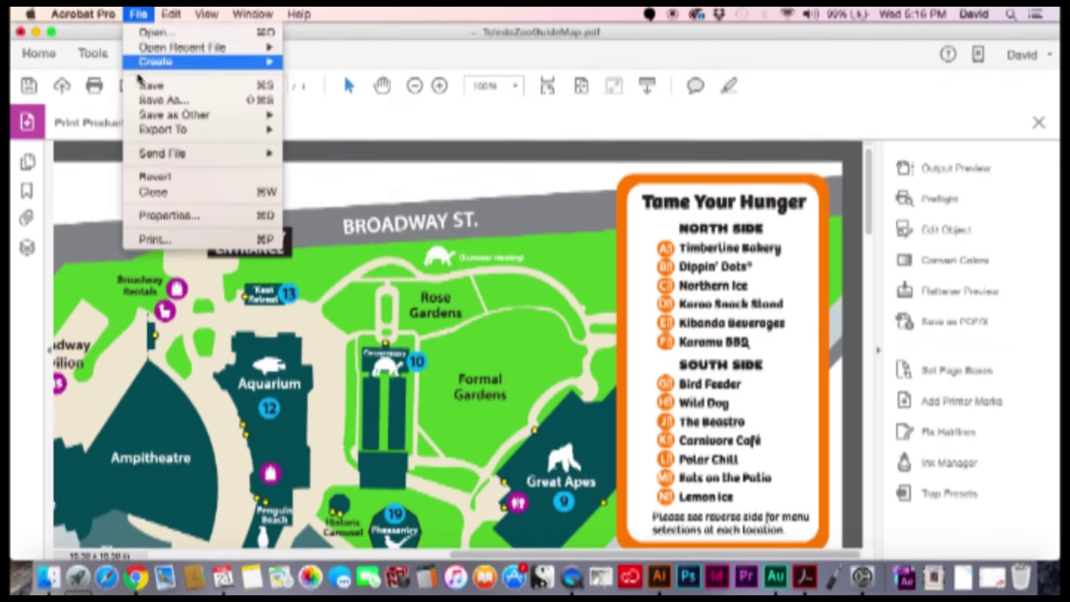
click(159, 100)
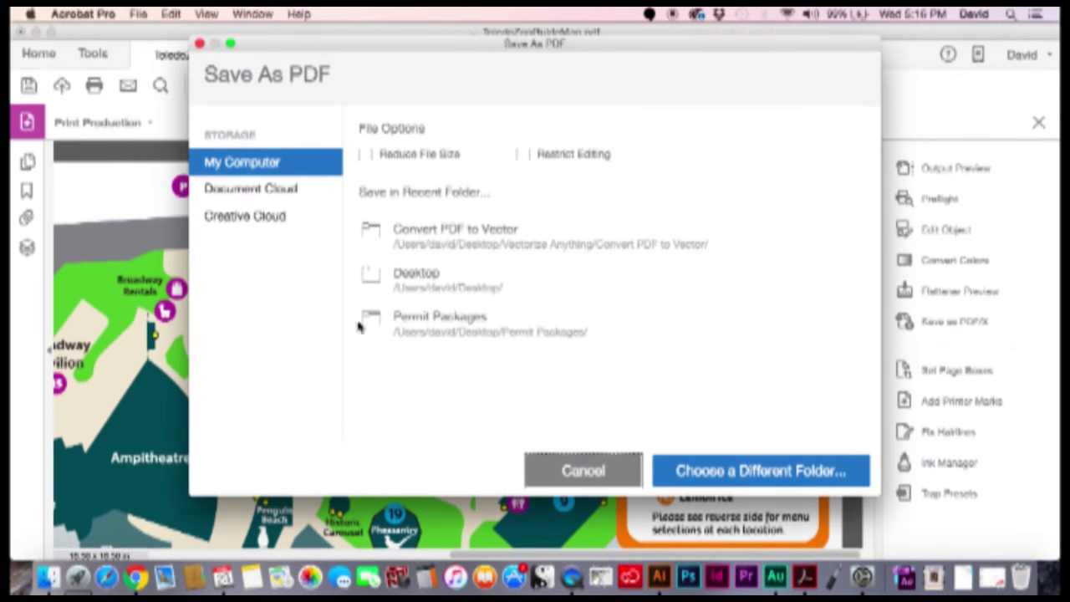
click(442, 241)
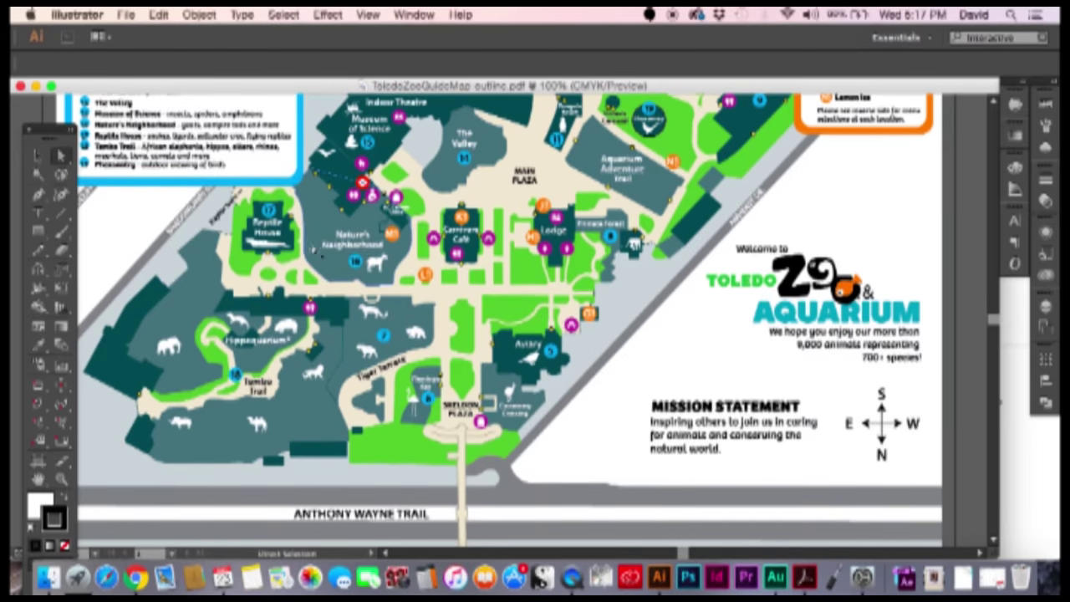
Inspect the lettering of the "Your Favorite Zoo Animals" list up close in preview and outline view.
scroll(298, 298, up, 10)
scroll(299, 298, left, 6)
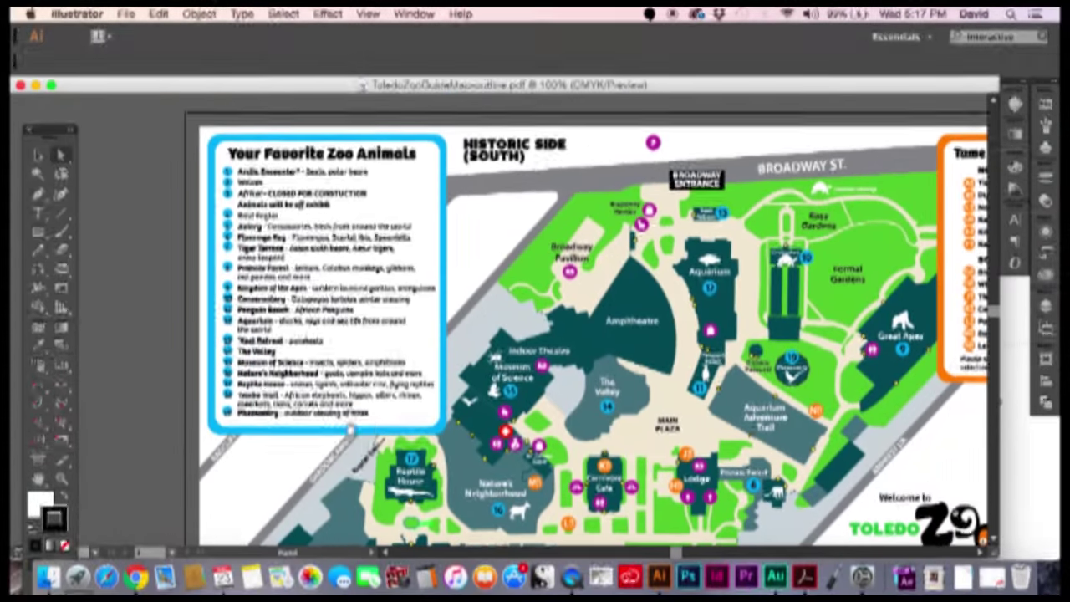
key(z)
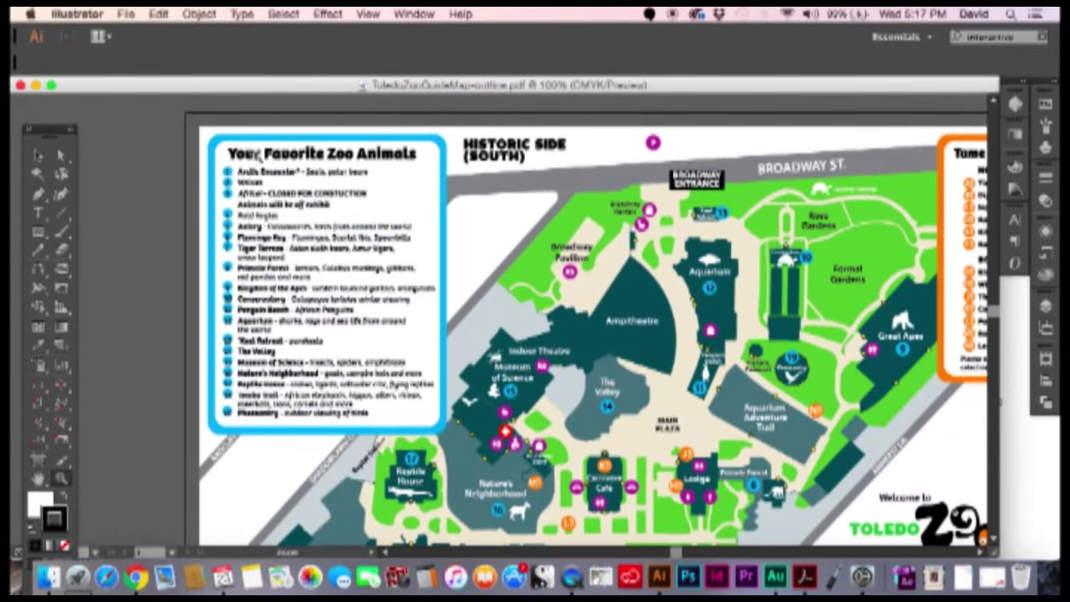
drag(461, 330, 627, 364)
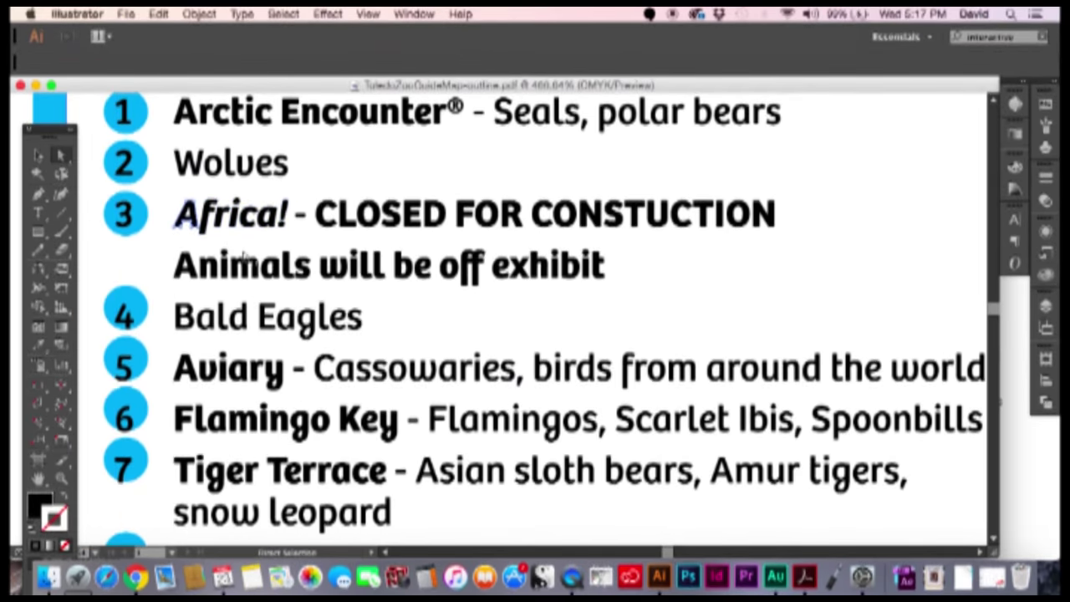
key(super+y)
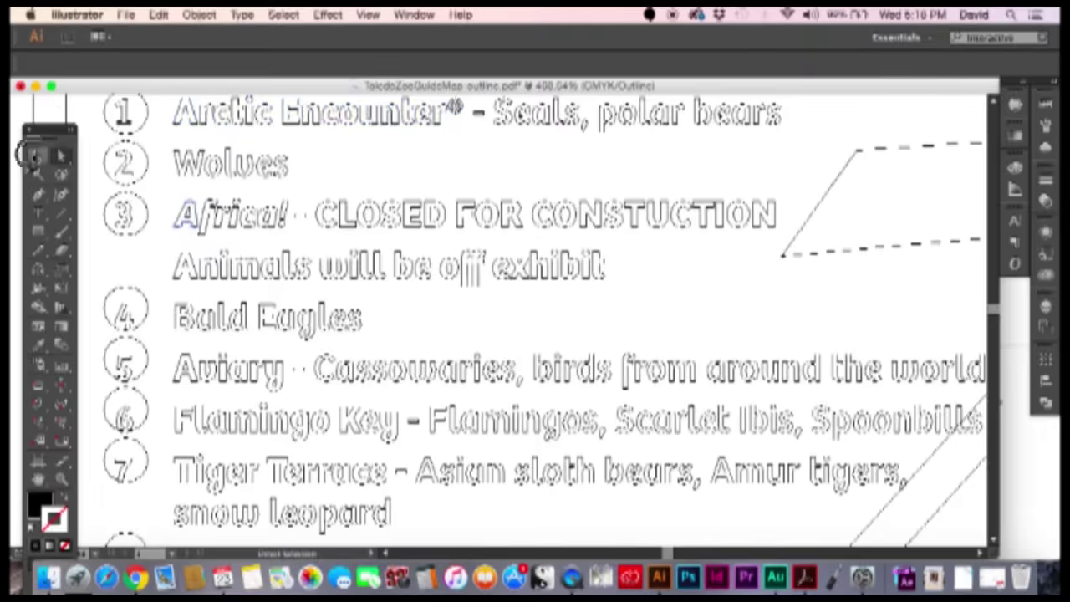
drag(172, 209, 199, 214)
scroll(556, 334, right, 5)
scroll(556, 335, down, 3)
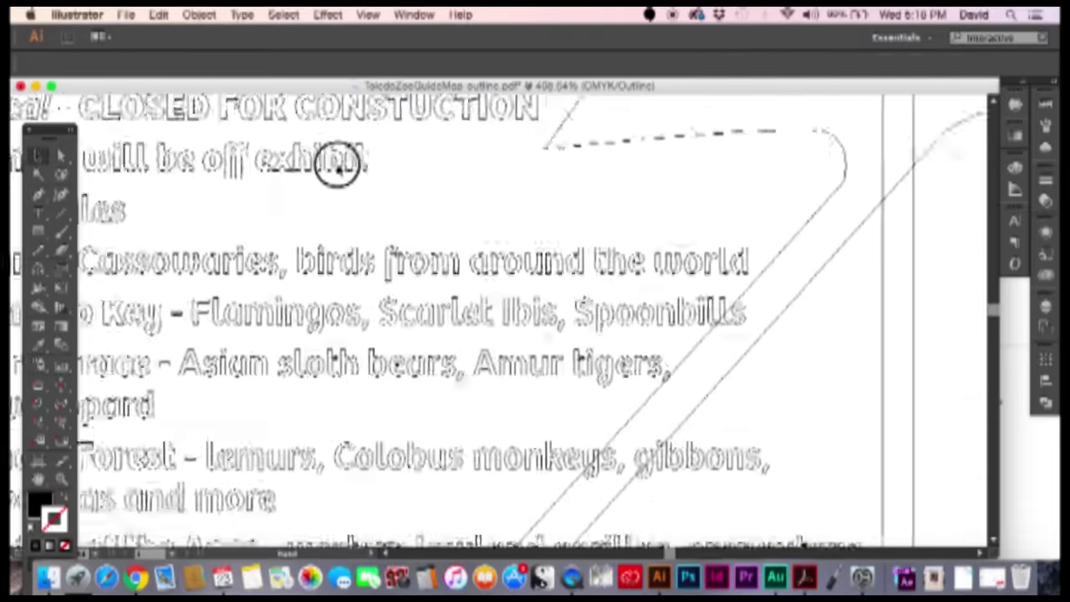
Examine the construction zone of the outlined map in outline view and return to the color preview.
key(super+0)
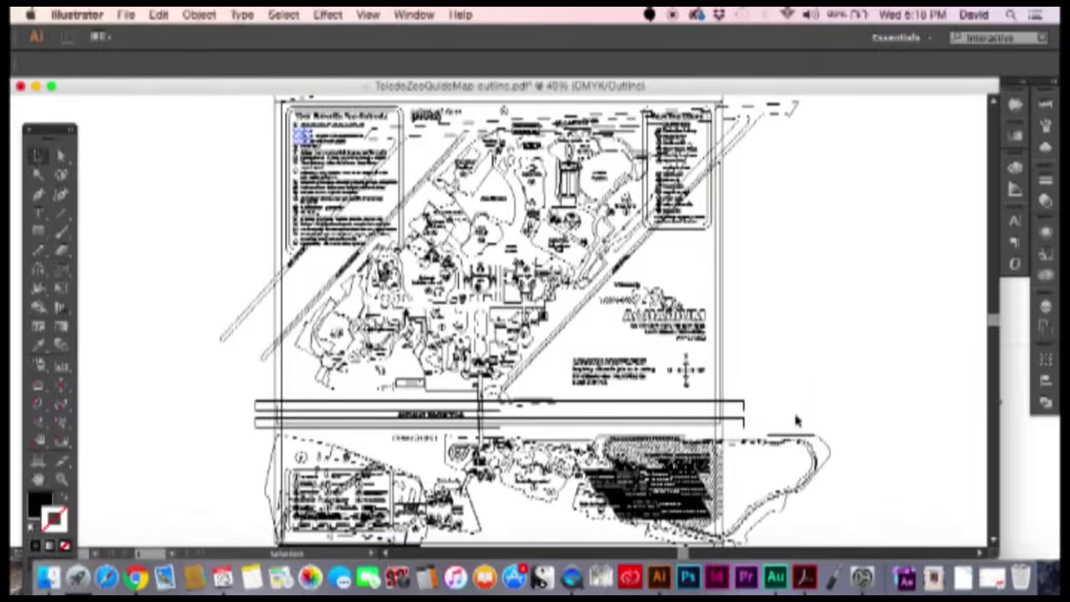
key(z)
drag(579, 426, 757, 452)
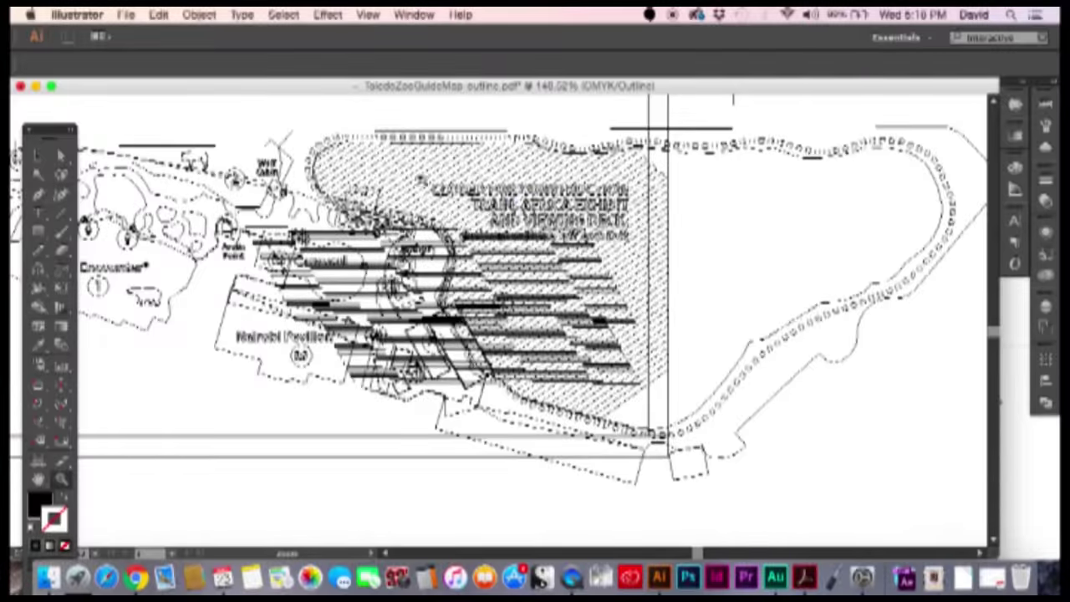
key(v)
key(super+y)
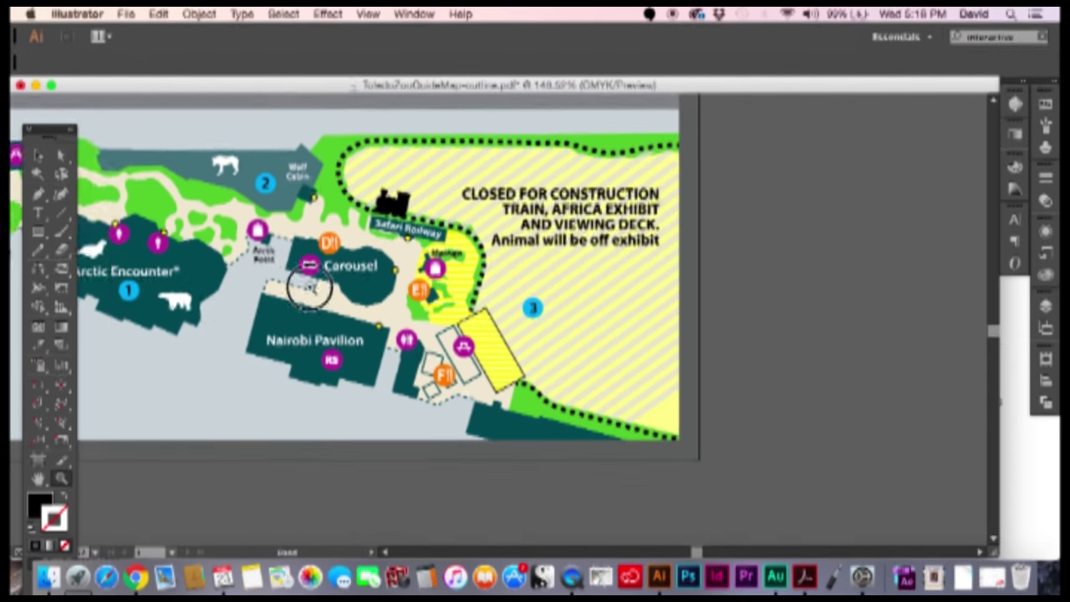
Look over the north side, legend, mission statement and main plaza of the converted map in color preview.
scroll(309, 287, left, 10)
scroll(416, 270, left, 6)
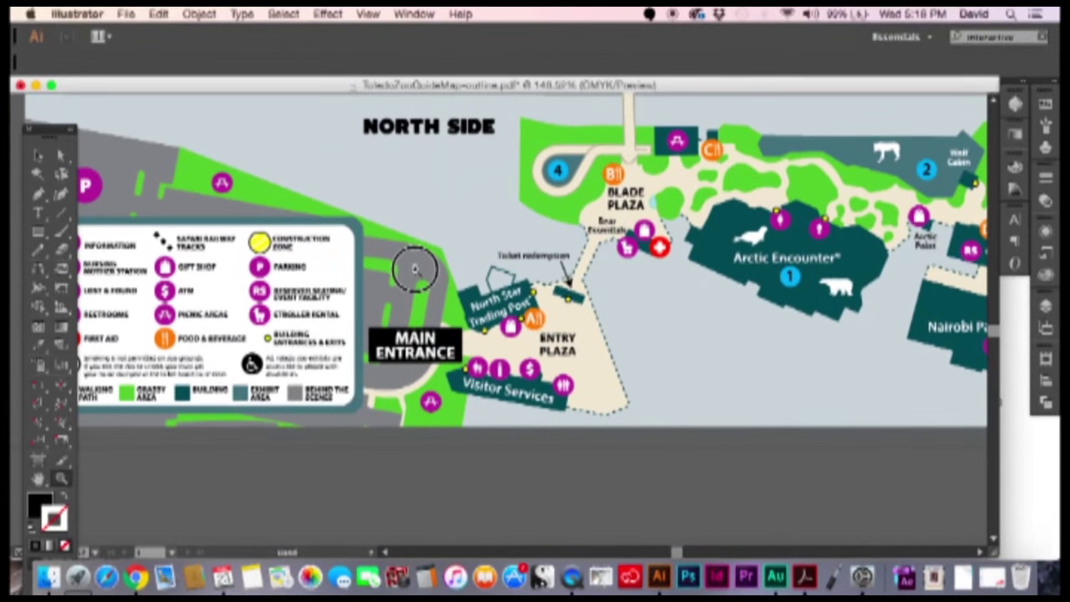
scroll(415, 269, left, 5)
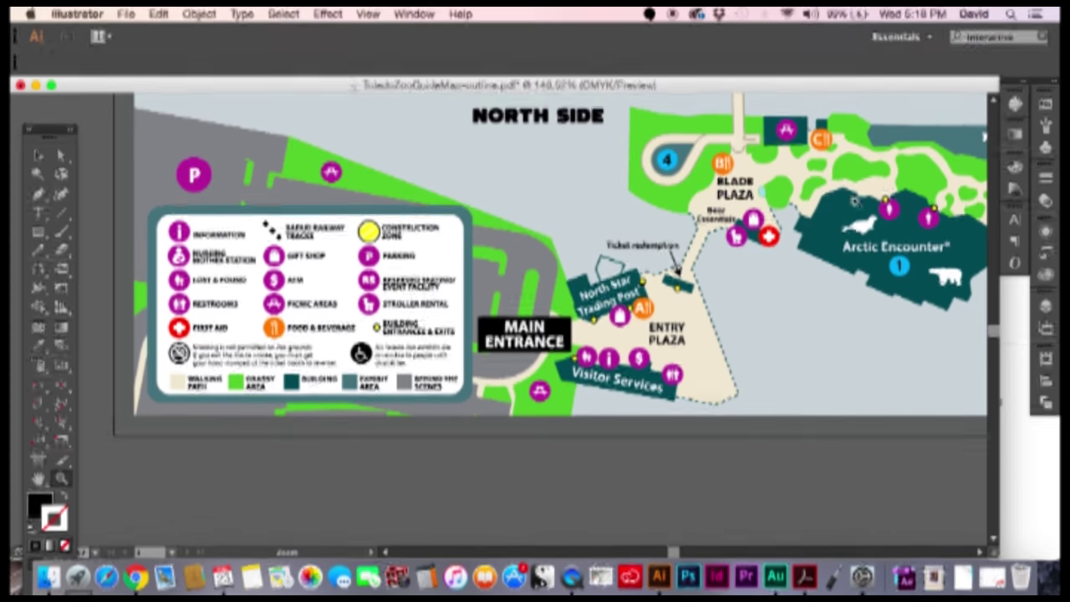
scroll(853, 201, right, 10)
scroll(853, 200, up, 5)
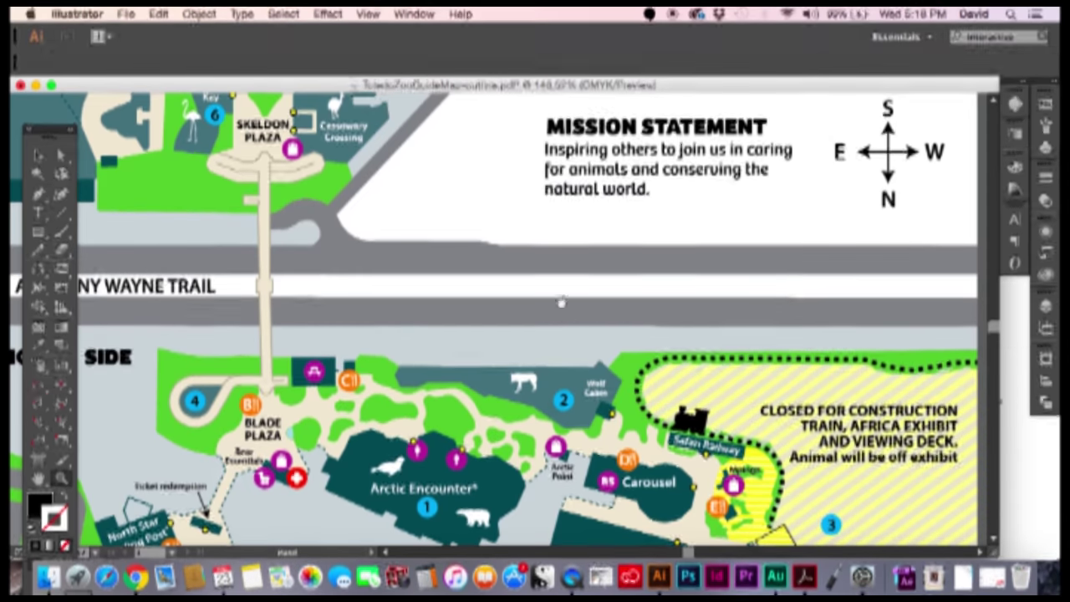
scroll(561, 304, right, 5)
scroll(561, 304, up, 4)
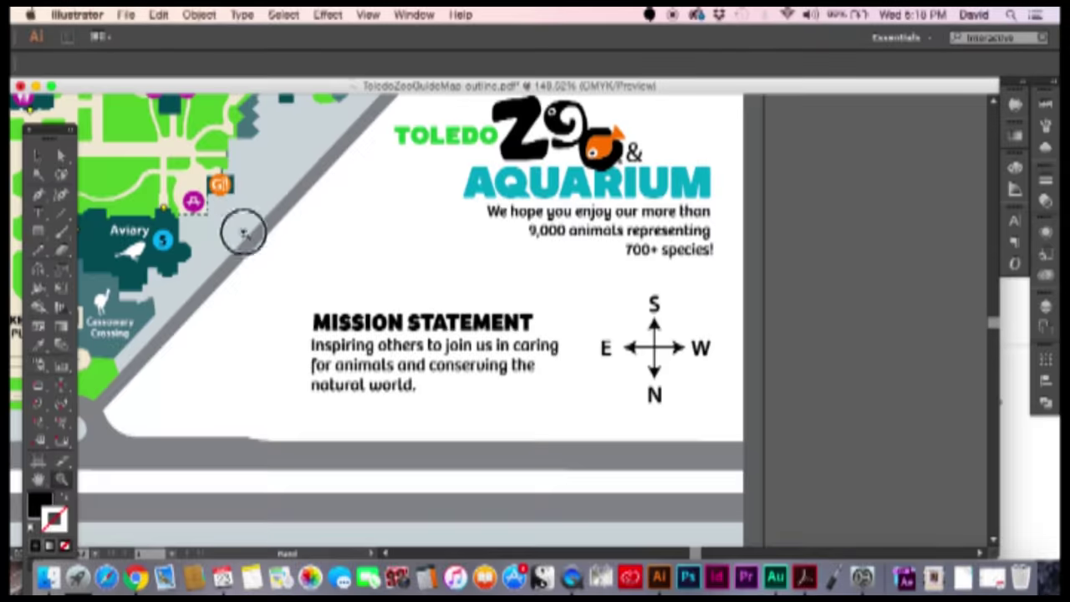
drag(243, 233, 640, 457)
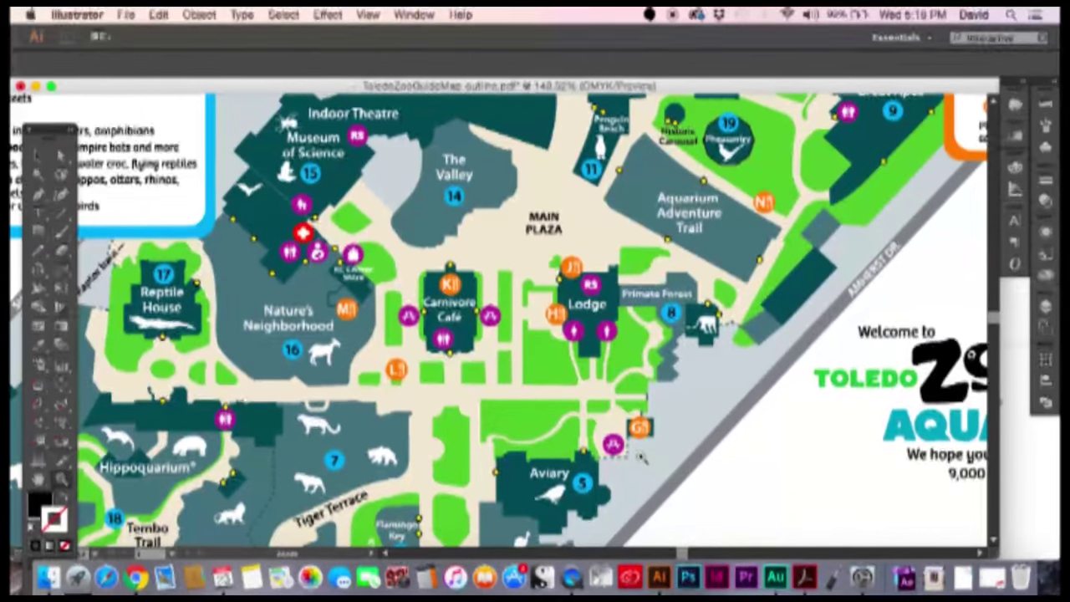